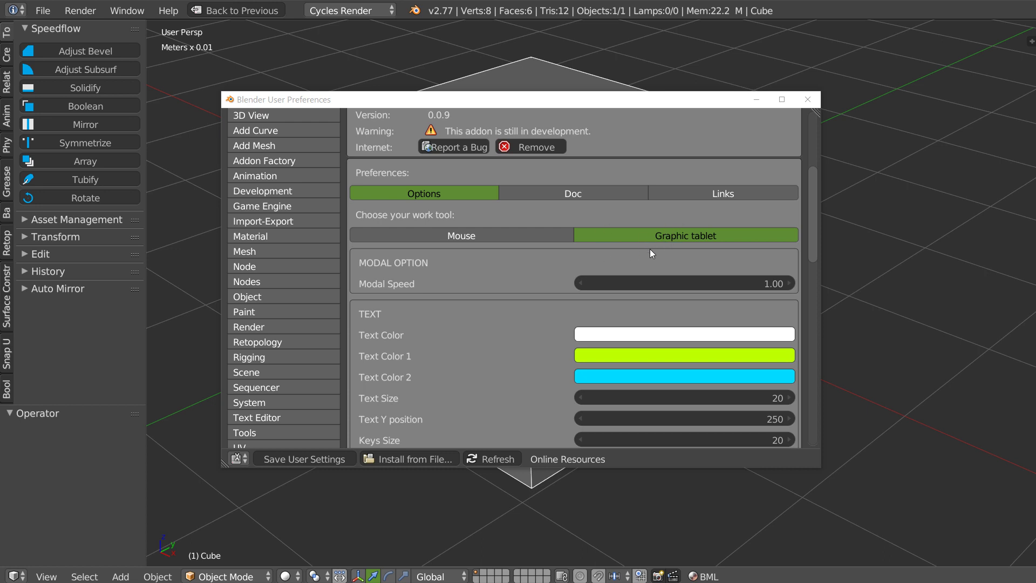
Step: Close the add-on preferences and start Speedflow's Adjust Bevel on the cube
{"action": "left_click", "coordinate": [869, 270]}
{"action": "key", "text": "space"}
{"action": "left_click", "coordinate": [668, 272]}
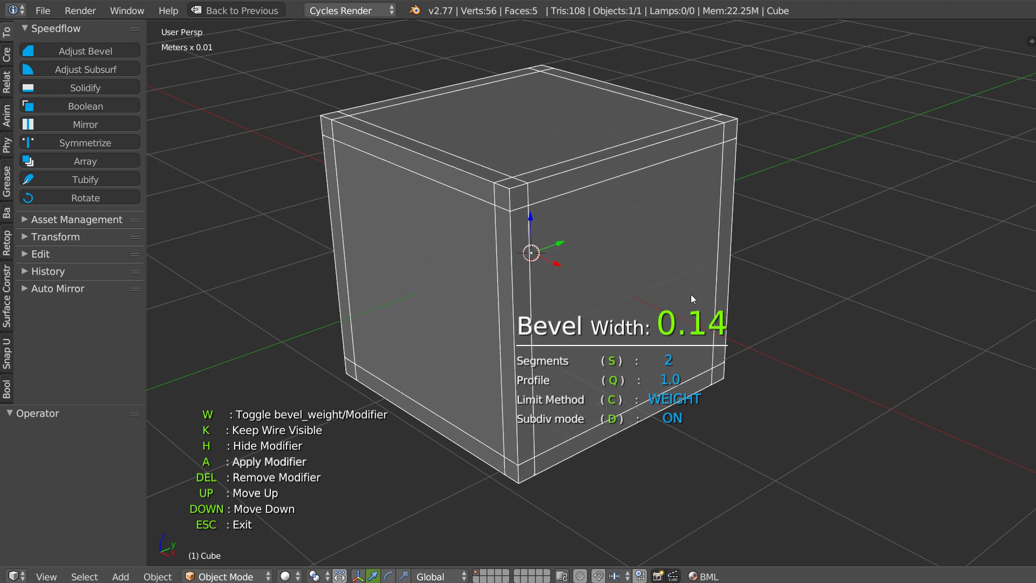
Step: Set the bevel to 4 segments with a rounded profile and confirm it at about 0.19 width
{"action": "key", "text": "s"}
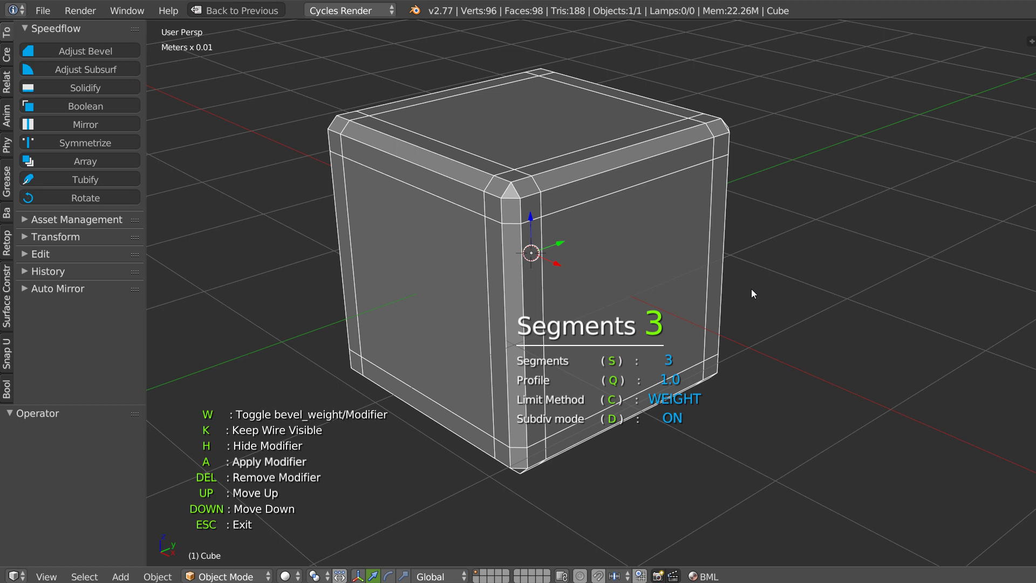
{"action": "key", "text": "q"}
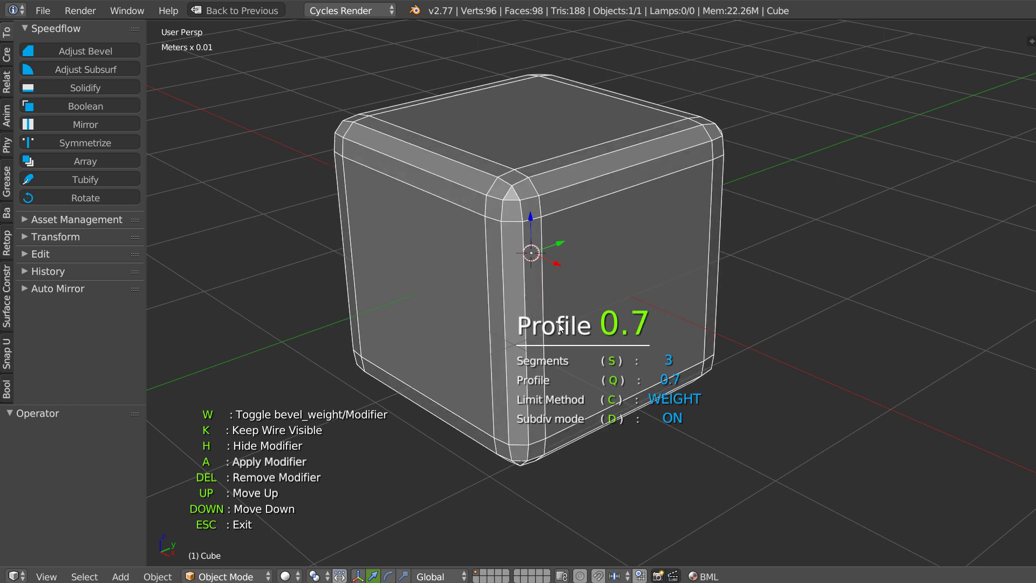
{"action": "key", "text": "0"}
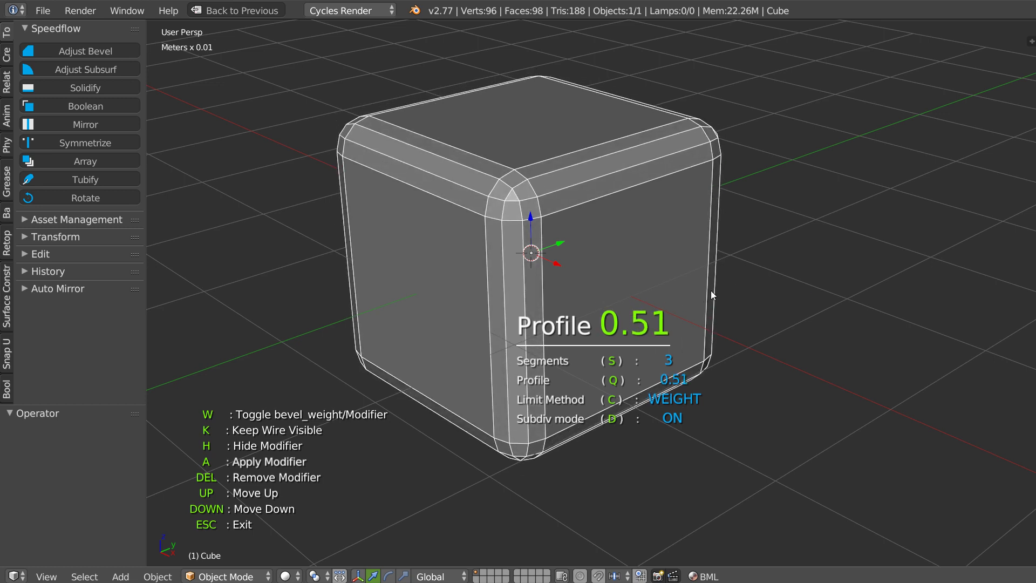
{"action": "key", "text": "s"}
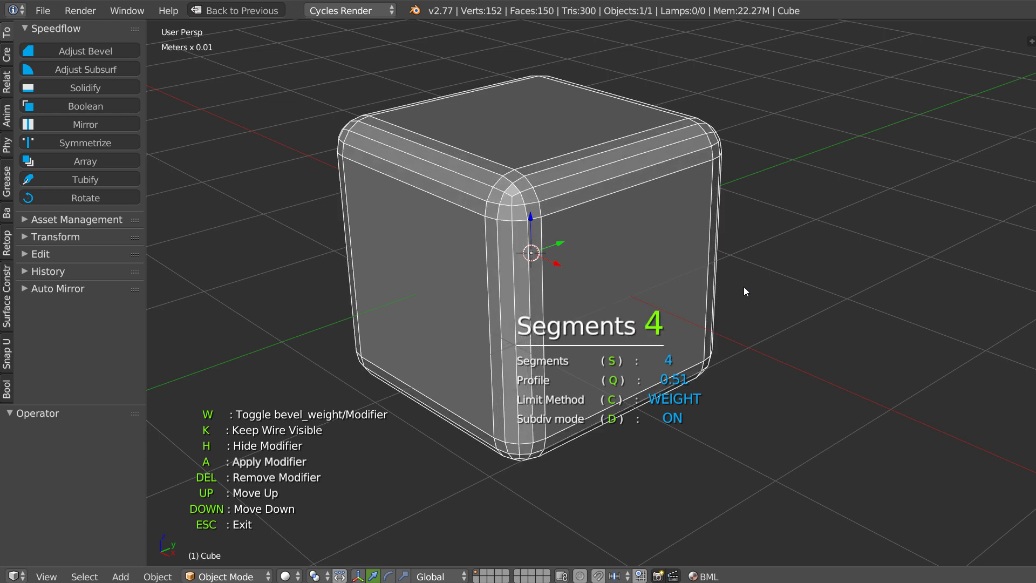
{"action": "key", "text": "s"}
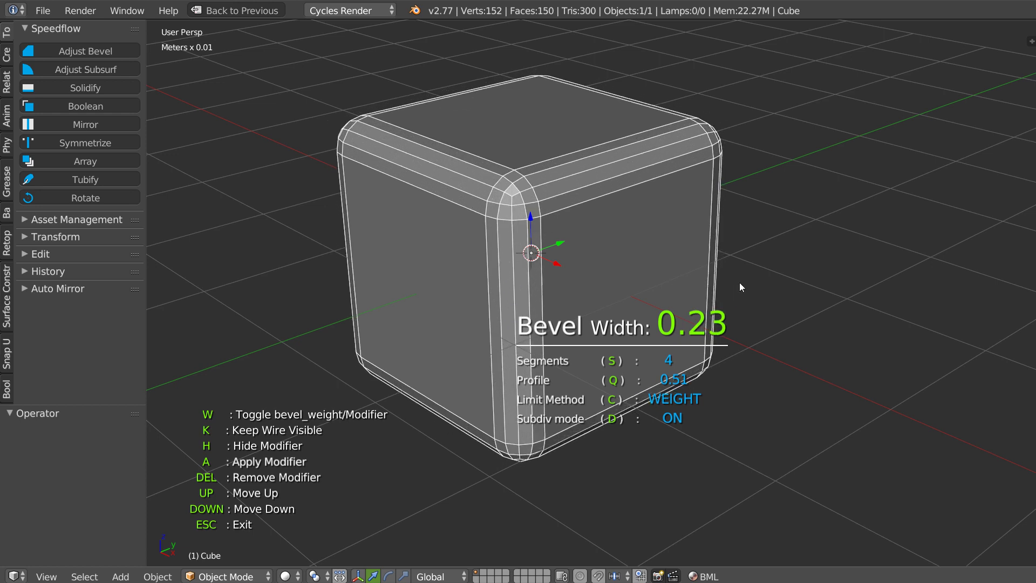
{"action": "left_click", "coordinate": [662, 283]}
{"action": "mouse_move", "coordinate": [719, 268]}
{"action": "middle_mouse_down"}
{"action": "mouse_move", "coordinate": [454, 312]}
{"action": "mouse_move", "coordinate": [477, 299]}
{"action": "mouse_move", "coordinate": [477, 284]}
{"action": "middle_mouse_up"}
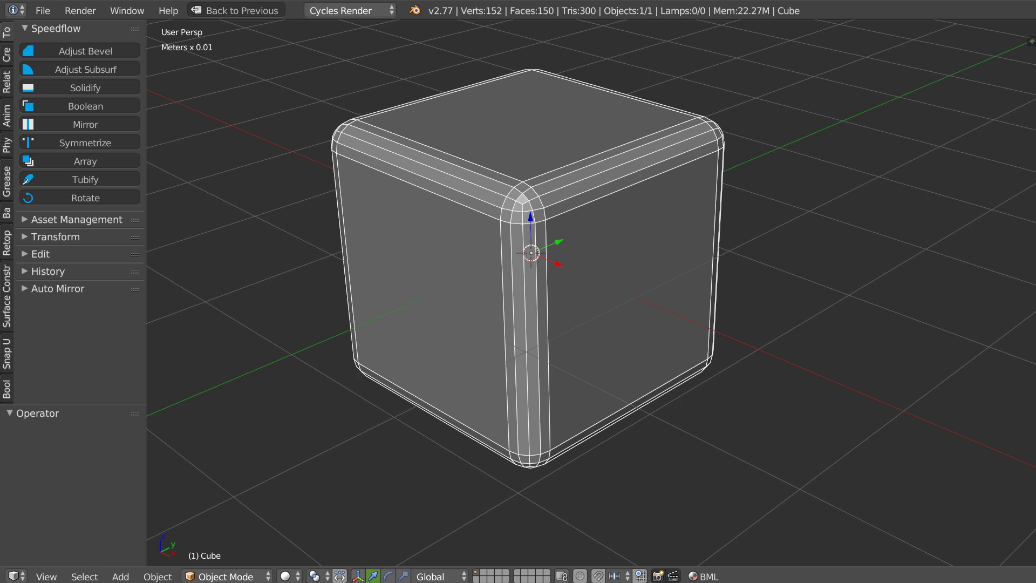
{"action": "key", "text": "ctrl+alt+u"}
Step: Switch Speedflow's work tool to Mouse and reopen Adjust Bevel on the cube
{"action": "left_click", "coordinate": [463, 235]}
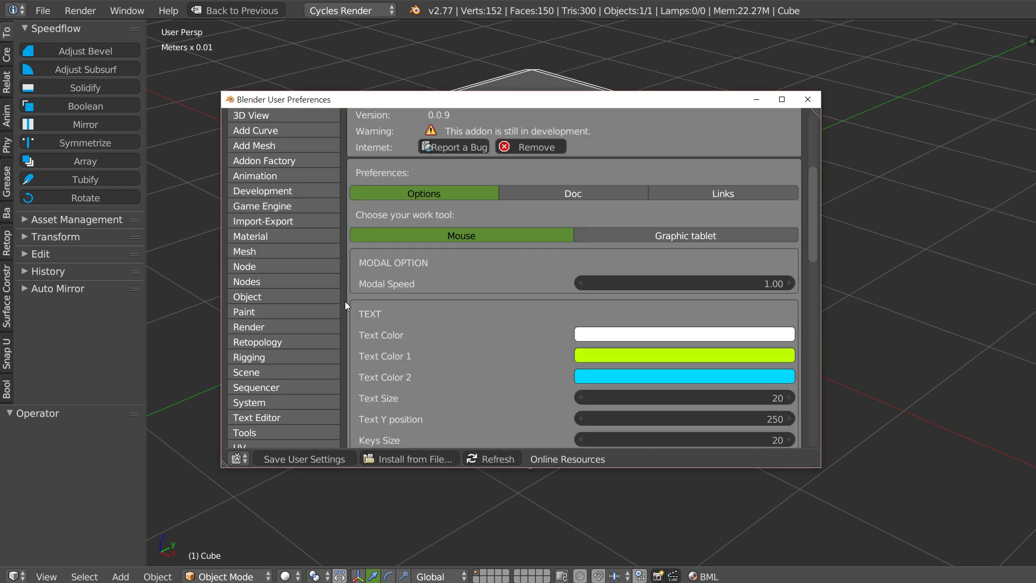
{"action": "left_click", "coordinate": [197, 297]}
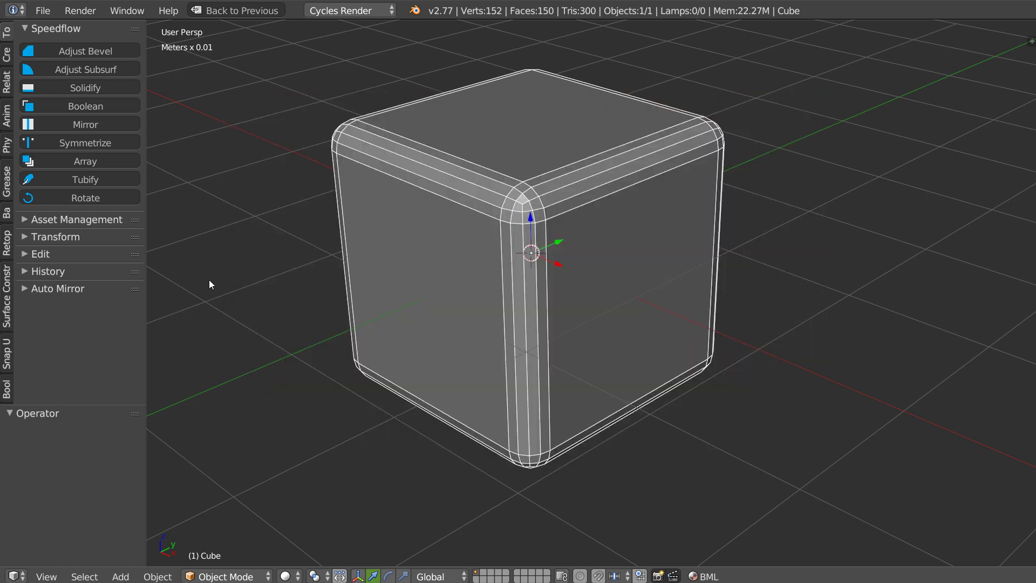
{"action": "key", "text": "shift+space"}
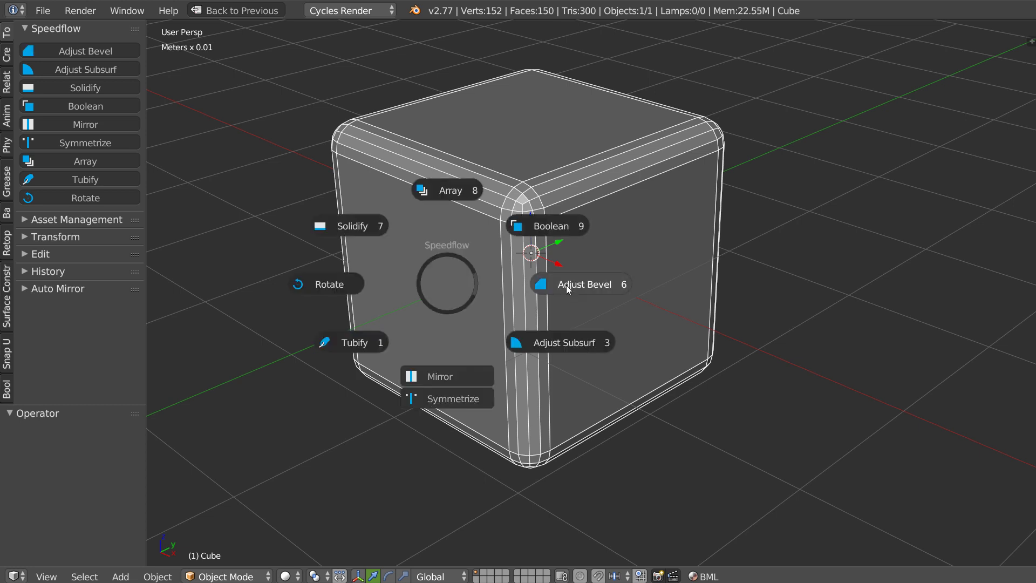
{"action": "left_click", "coordinate": [565, 285]}
{"action": "mouse_move", "coordinate": [607, 284]}
{"action": "middle_mouse_down"}
{"action": "mouse_move", "coordinate": [642, 352]}
{"action": "mouse_move", "coordinate": [545, 351]}
{"action": "middle_mouse_up"}
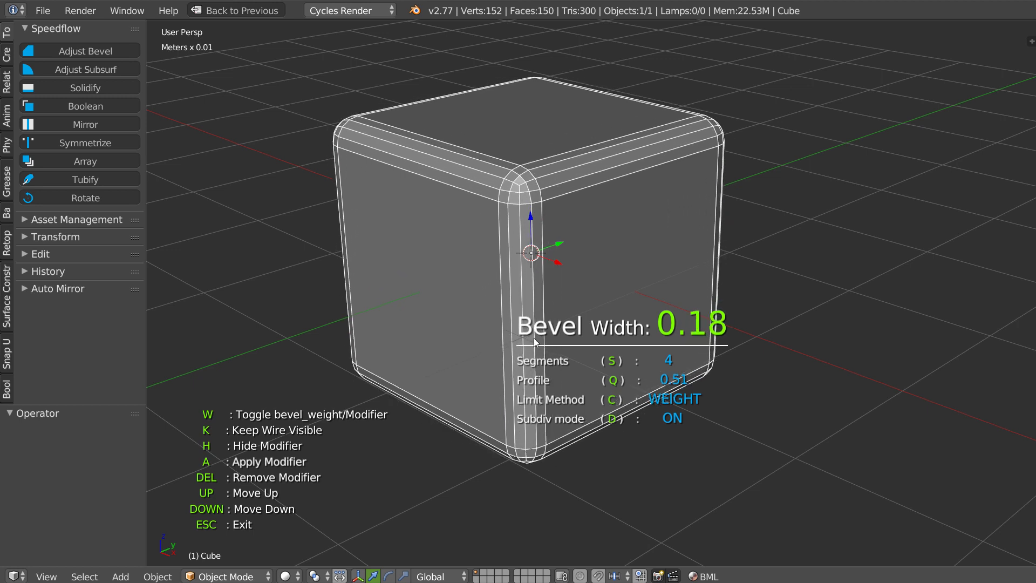
Step: Scroll through different bevel segment counts
{"action": "key", "text": "s"}
{"action": "scroll", "coordinate": [535, 338], "scroll_direction": "up", "scroll_amount": 3}
{"action": "scroll", "coordinate": [533, 339], "scroll_direction": "down", "scroll_amount": 6}
{"action": "scroll", "coordinate": [533, 338], "scroll_direction": "up", "scroll_amount": 6}
{"action": "scroll", "coordinate": [532, 338], "scroll_direction": "down", "scroll_amount": 3}
Step: Scroll the bevel profile to 0.5
{"action": "key", "text": "q"}
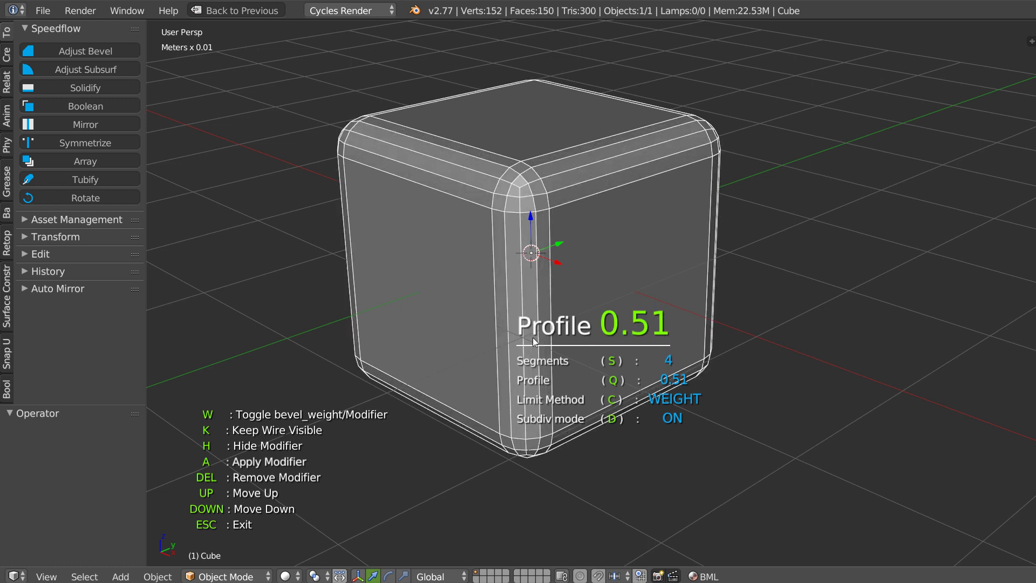
{"action": "scroll", "coordinate": [533, 341], "scroll_direction": "up", "scroll_amount": 2}
{"action": "scroll", "coordinate": [533, 341], "scroll_direction": "down", "scroll_amount": 1}
{"action": "scroll", "coordinate": [533, 341], "scroll_direction": "up", "scroll_amount": 1}
{"action": "scroll", "coordinate": [533, 340], "scroll_direction": "down", "scroll_amount": 7}
{"action": "scroll", "coordinate": [534, 337], "scroll_direction": "up", "scroll_amount": 7}
{"action": "scroll", "coordinate": [534, 333], "scroll_direction": "up", "scroll_amount": 5}
{"action": "scroll", "coordinate": [535, 329], "scroll_direction": "down", "scroll_amount": 6}
{"action": "scroll", "coordinate": [531, 328], "scroll_direction": "down", "scroll_amount": 6}
{"action": "scroll", "coordinate": [531, 328], "scroll_direction": "down", "scroll_amount": 2}
{"action": "scroll", "coordinate": [530, 329], "scroll_direction": "down", "scroll_amount": 5}
{"action": "scroll", "coordinate": [529, 332], "scroll_direction": "up", "scroll_amount": 2}
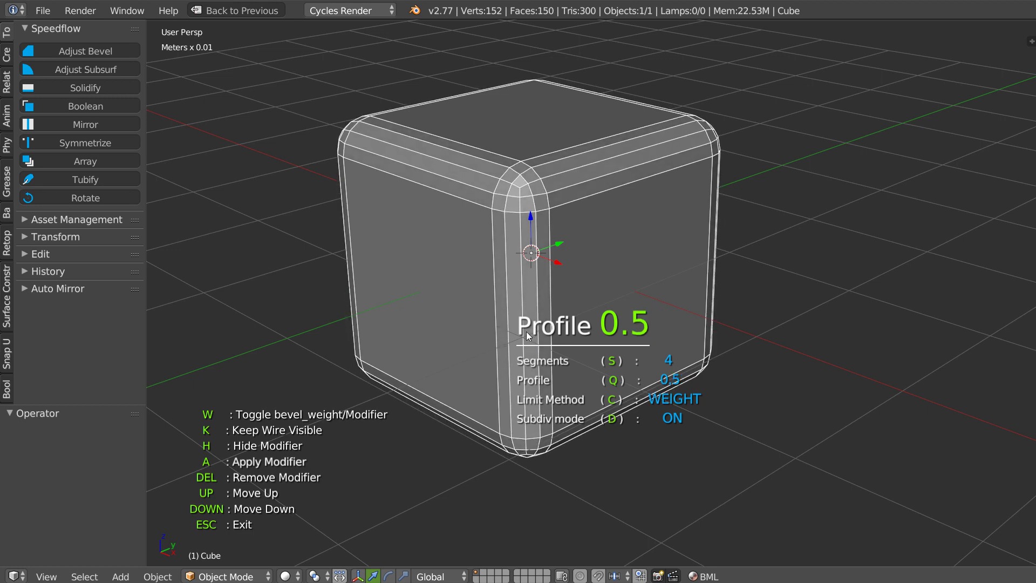
Step: Return the bevel segment count to 4
{"action": "key", "text": "s"}
{"action": "scroll", "coordinate": [588, 313], "scroll_direction": "down", "scroll_amount": 3}
{"action": "scroll", "coordinate": [587, 313], "scroll_direction": "up", "scroll_amount": 5}
{"action": "scroll", "coordinate": [587, 312], "scroll_direction": "down", "scroll_amount": 3}
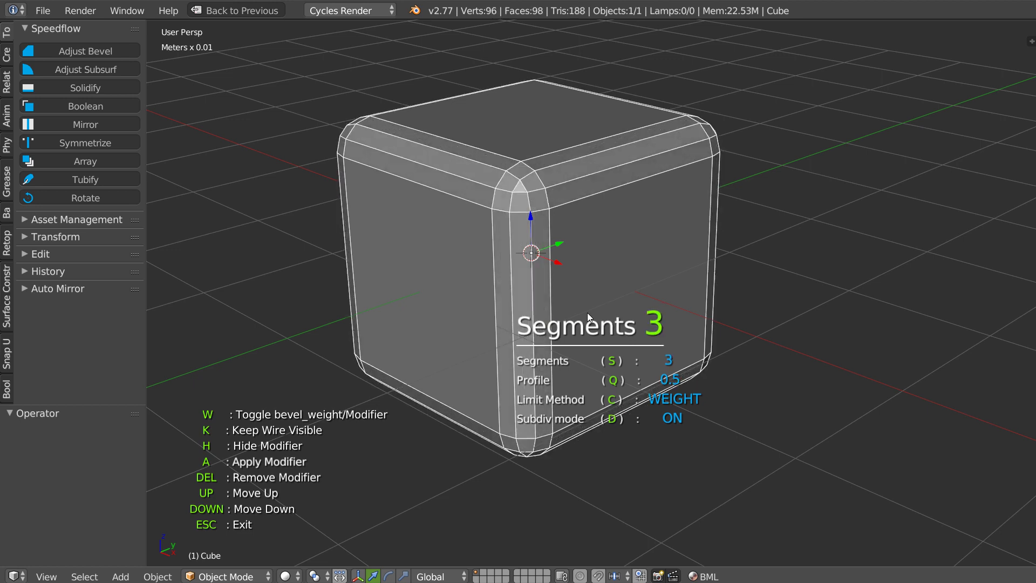
{"action": "scroll", "coordinate": [588, 312], "scroll_direction": "up", "scroll_amount": 1}
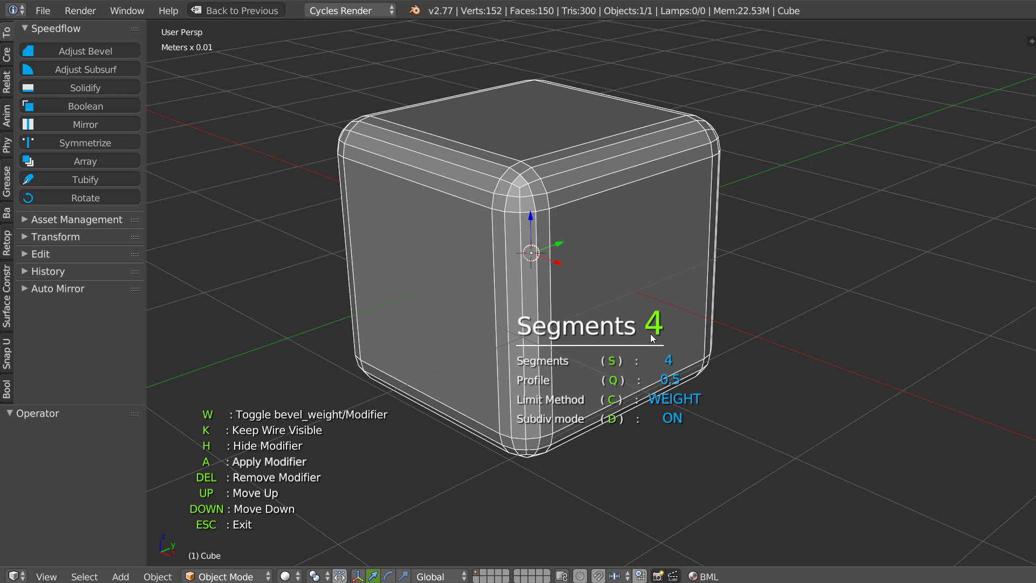
Step: Set the bevel to 10 segments, then the profile to 1.0 and back to 0.5
{"action": "type", "text": "10"}
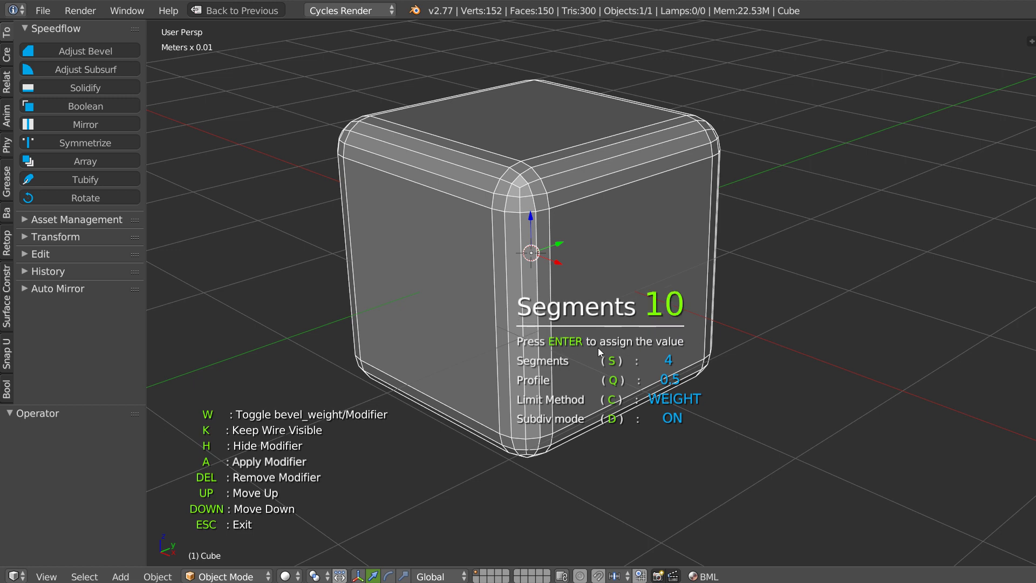
{"action": "key", "text": "Return"}
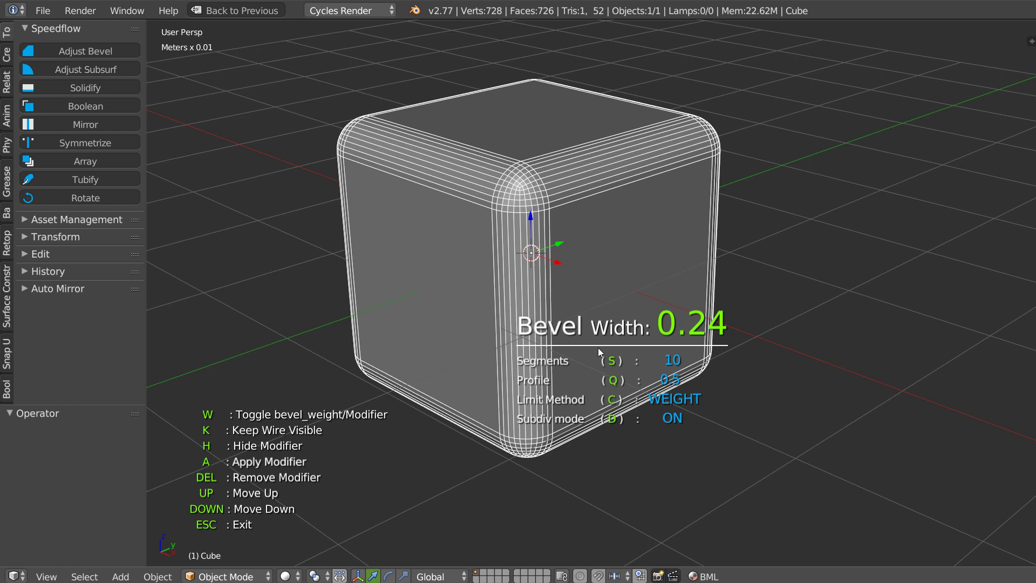
{"action": "type", "text": "q1"}
{"action": "key", "text": "Return"}
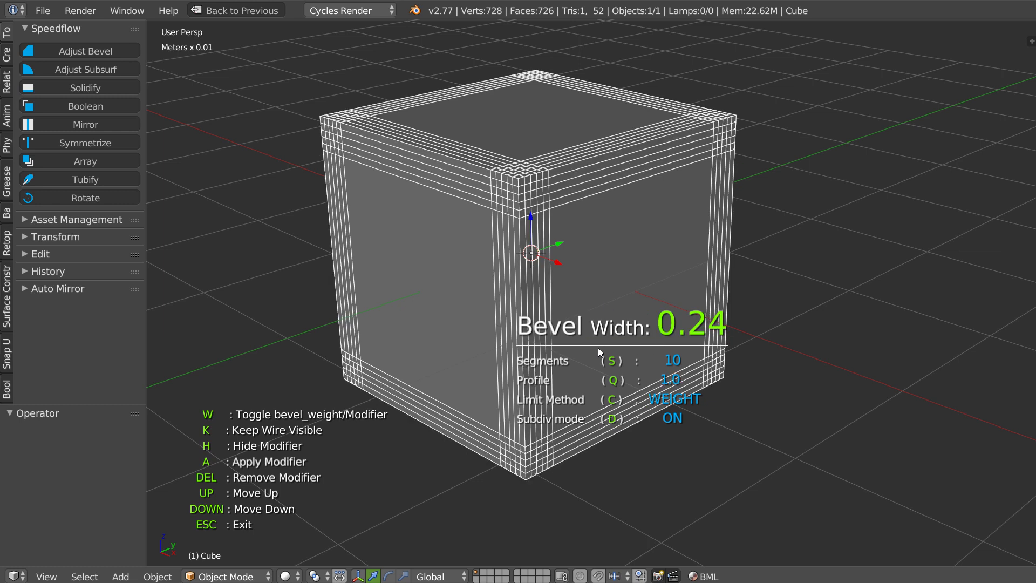
{"action": "type", "text": "q"}
{"action": "type", "text": ".5"}
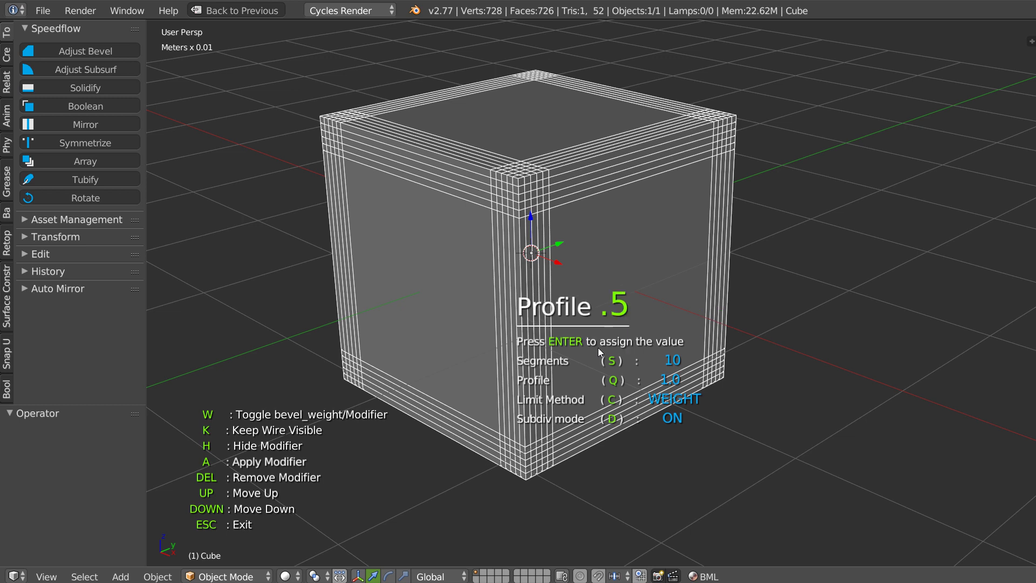
{"action": "key", "text": "Return"}
Step: Set the bevel to 4 segments and a 0.05 width
{"action": "type", "text": "s"}
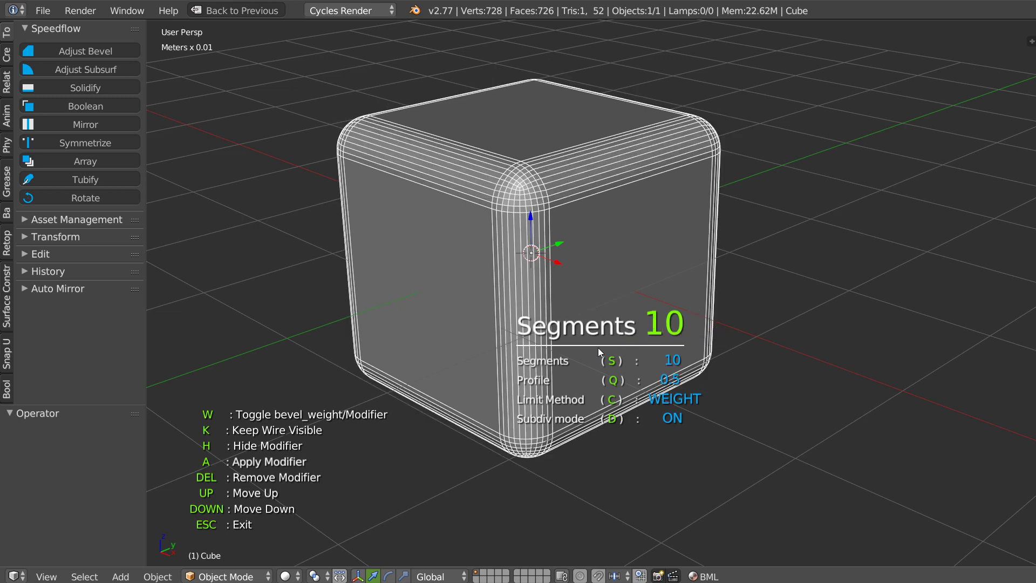
{"action": "type", "text": "4"}
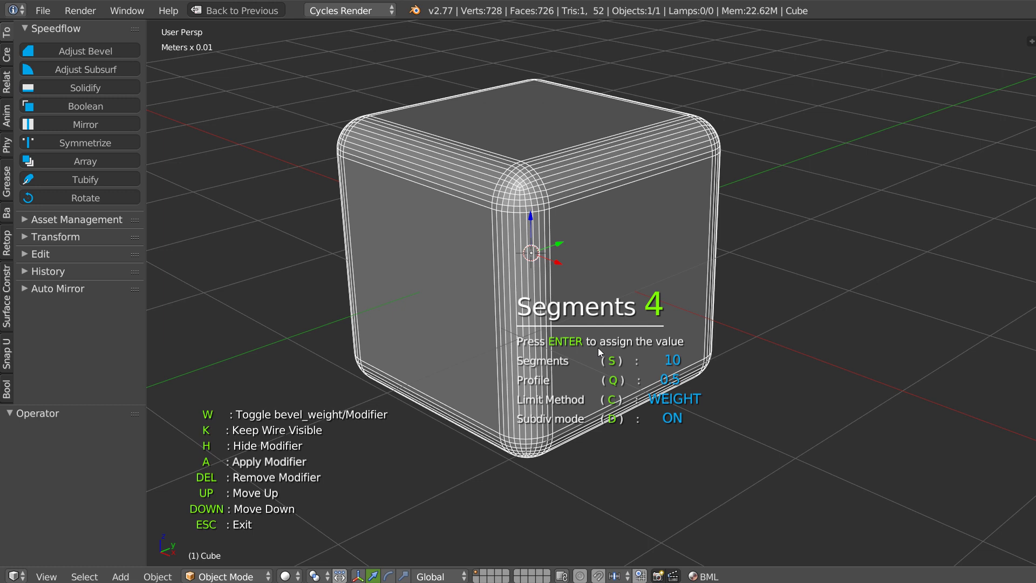
{"action": "key", "text": "Return"}
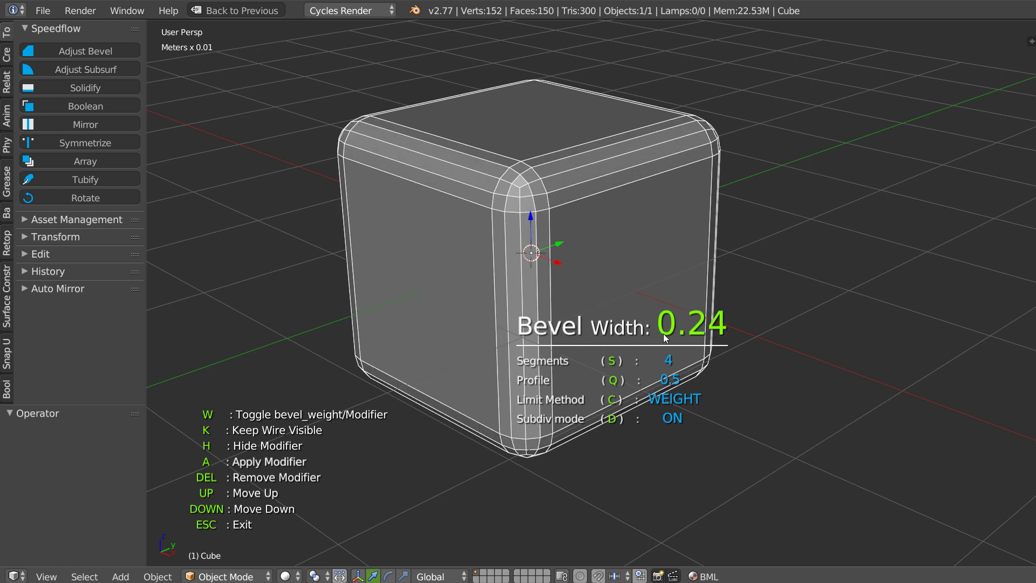
{"action": "type", "text": ".05"}
{"action": "key", "text": "Return"}
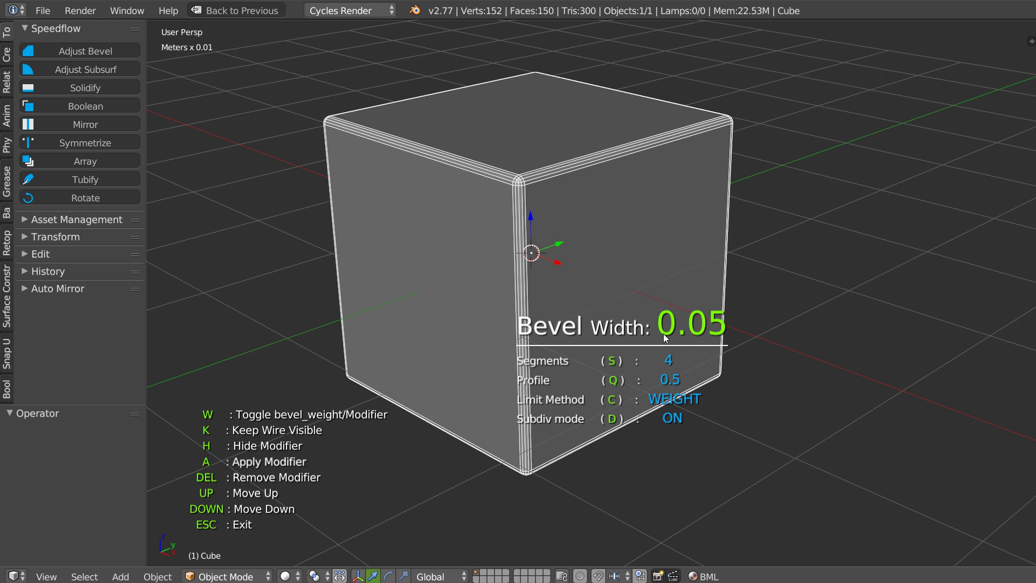
Step: Finish the bevel, reopen Adjust Bevel and set width 0.1, 2 segments, profile 1.0
{"action": "key", "text": "Escape"}
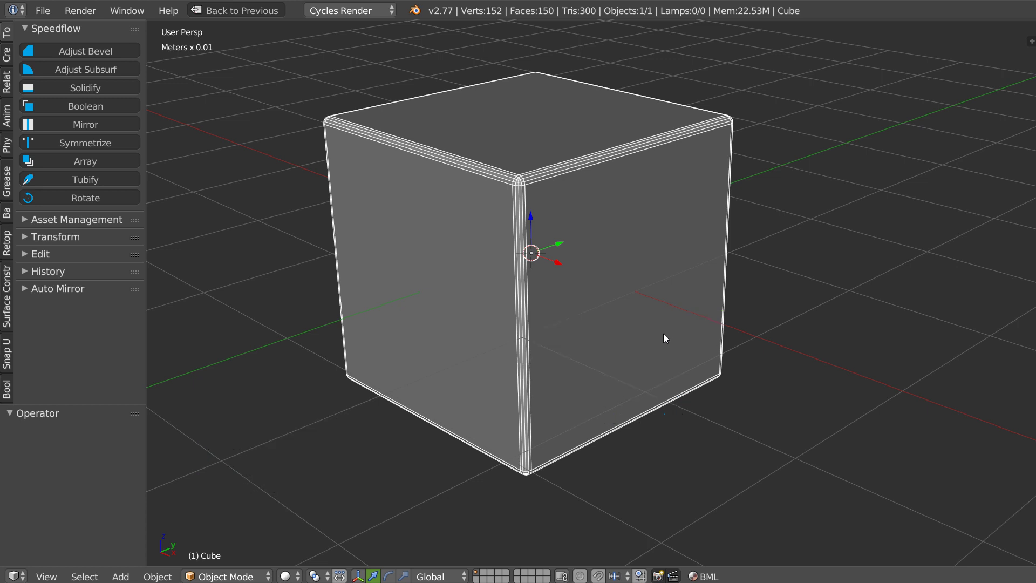
{"action": "middle_click_drag", "start_coordinate": [514, 332], "coordinate": [516, 340]}
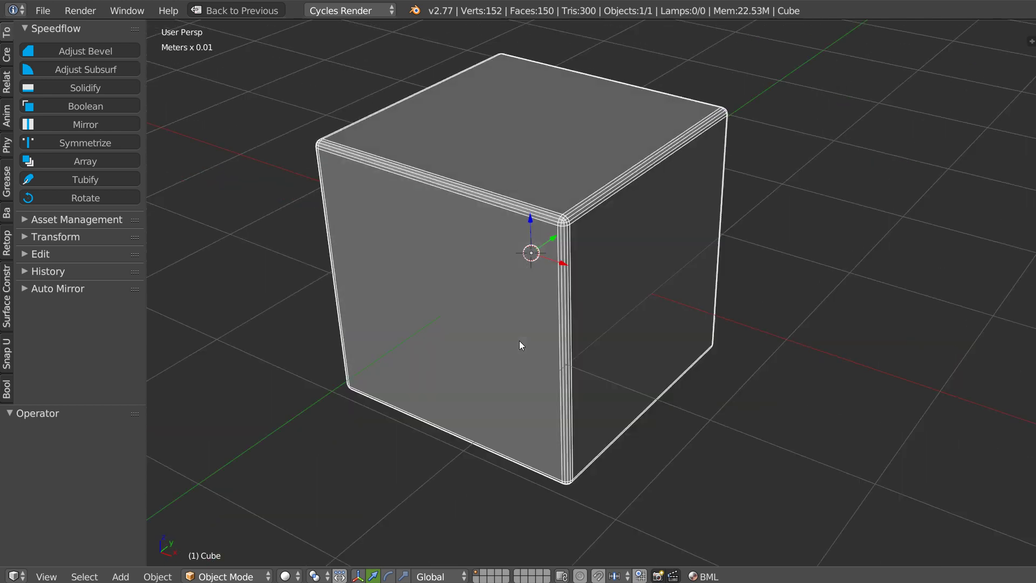
{"action": "key", "text": "space"}
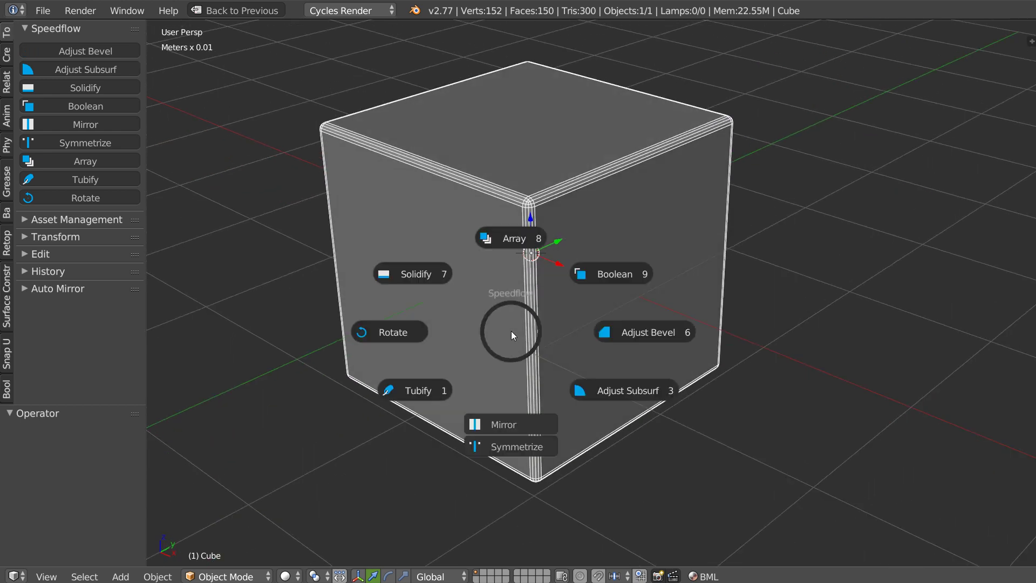
{"action": "left_click", "coordinate": [623, 328]}
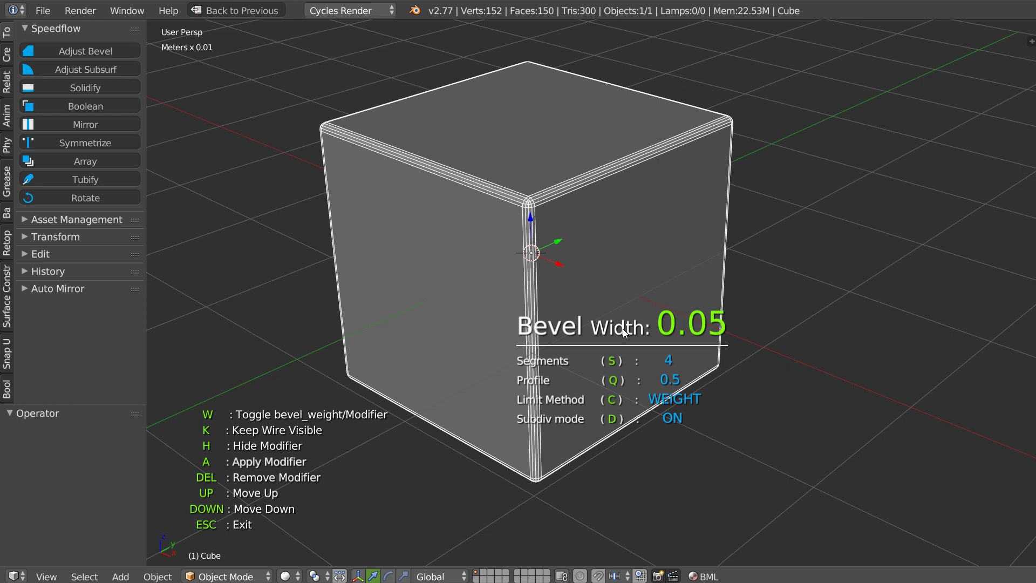
{"action": "type", "text": ".1"}
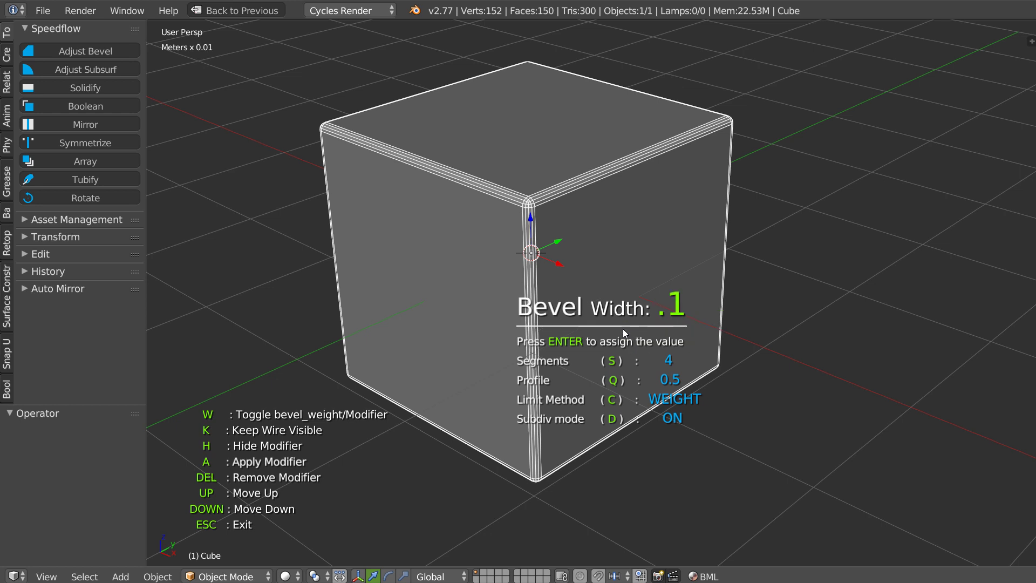
{"action": "key", "text": "Return"}
{"action": "type", "text": "s2"}
{"action": "key", "text": "Return"}
{"action": "type", "text": "q"}
{"action": "type", "text": "1"}
{"action": "key", "text": "Return"}
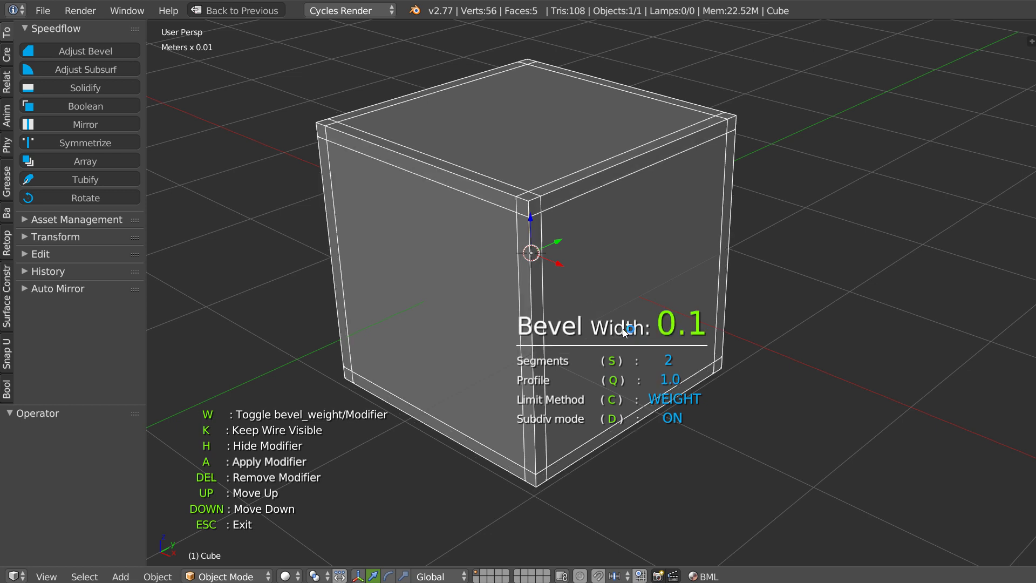
Step: Reopen Adjust Bevel and set the profile to 0.5 with 4 segments
{"action": "key", "text": "Escape"}
{"action": "mouse_move", "coordinate": [605, 364]}
{"action": "middle_mouse_down"}
{"action": "mouse_move", "coordinate": [535, 380]}
{"action": "mouse_move", "coordinate": [558, 371]}
{"action": "mouse_move", "coordinate": [452, 335]}
{"action": "middle_mouse_up"}
{"action": "key", "text": "shift+space"}
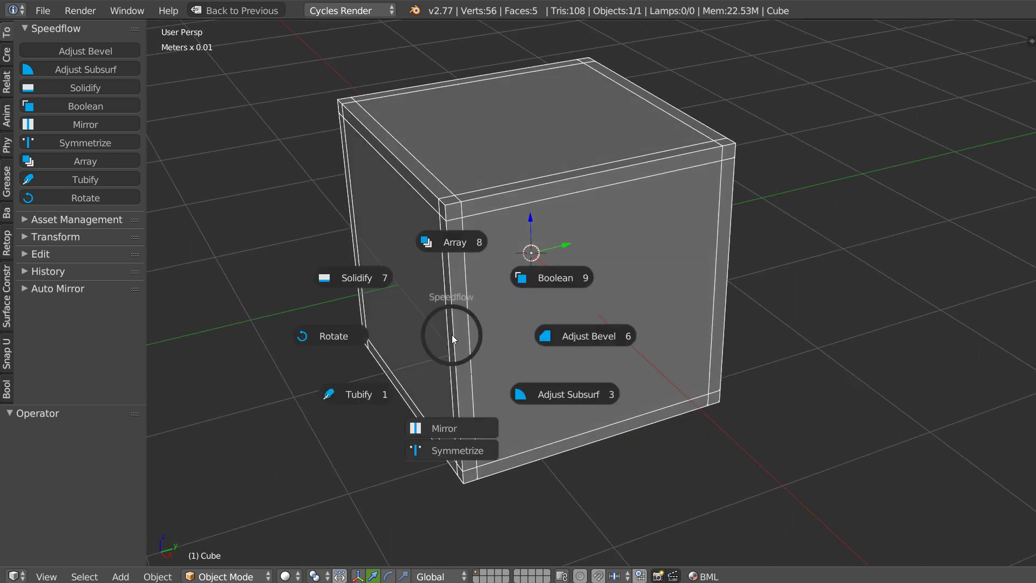
{"action": "left_click", "coordinate": [603, 338]}
{"action": "type", "text": "q"}
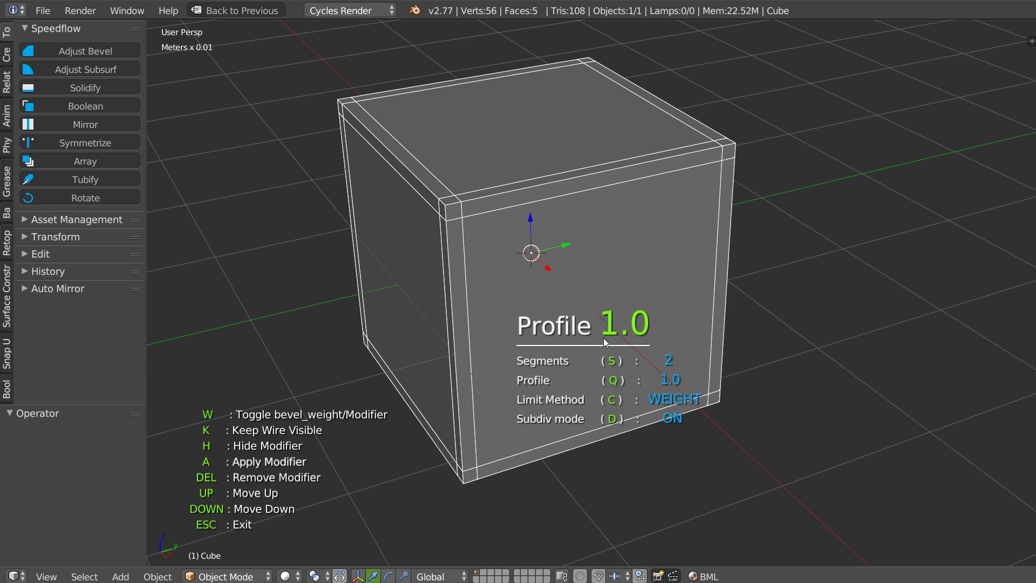
{"action": "type", "text": ".5"}
{"action": "key", "text": "Return"}
{"action": "type", "text": "s2"}
{"action": "key", "text": "Return"}
{"action": "type", "text": "s4"}
{"action": "key", "text": "Return"}
{"action": "key", "text": "Escape"}
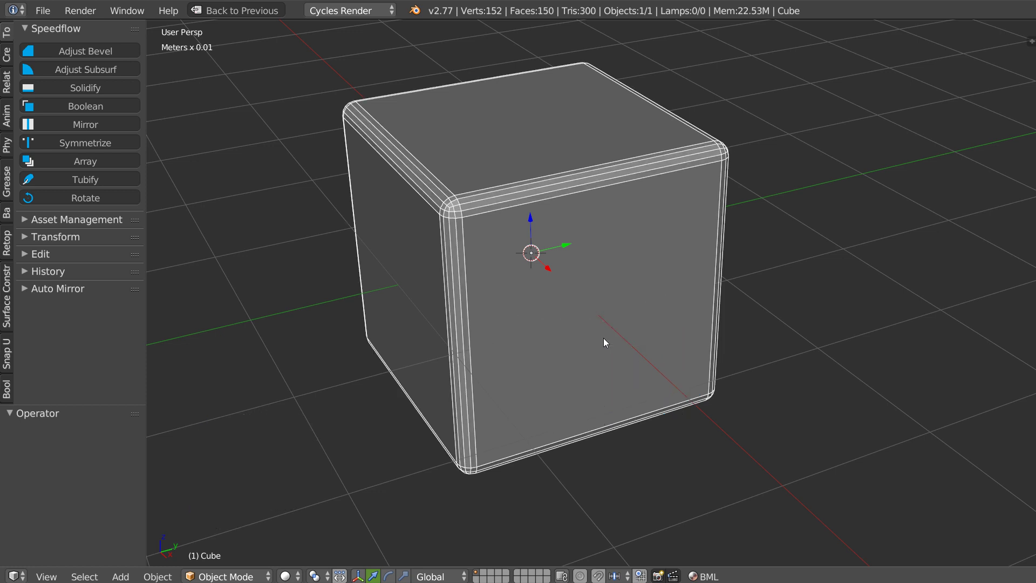
{"action": "middle_click_drag", "start_coordinate": [519, 357], "coordinate": [564, 343]}
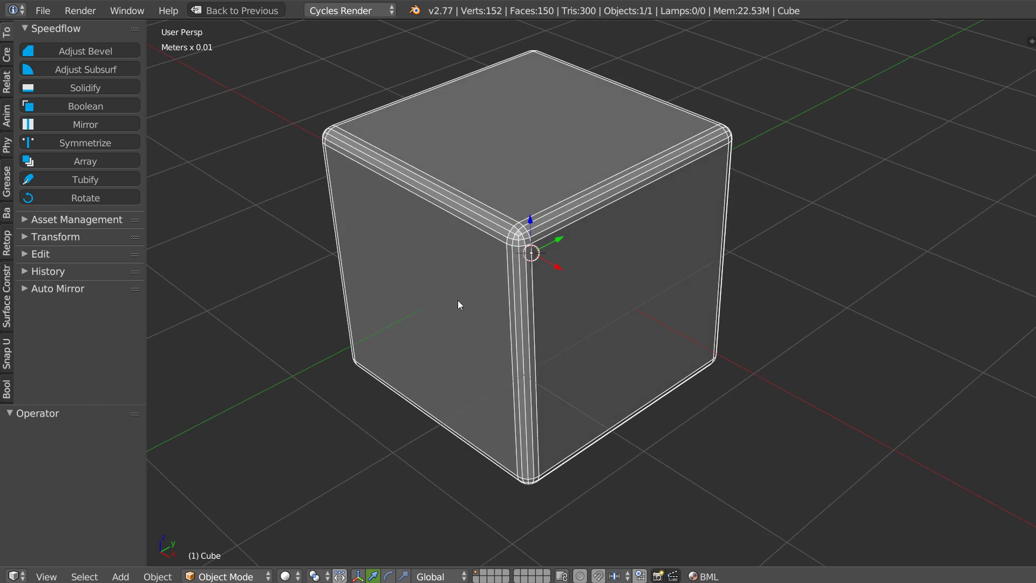
{"action": "middle_click_drag", "start_coordinate": [458, 301], "coordinate": [457, 304]}
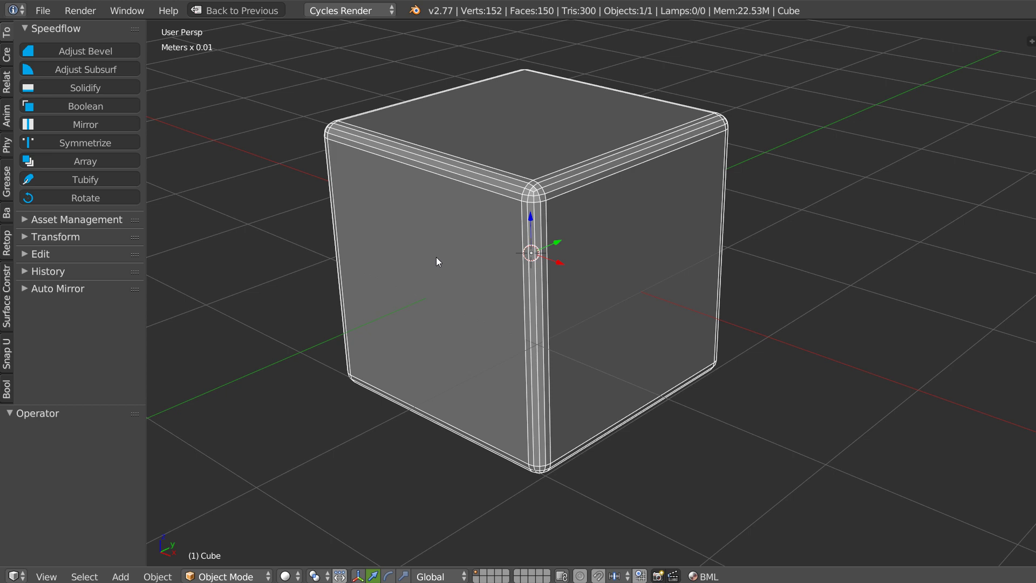
{"action": "mouse_move", "coordinate": [490, 290]}
{"action": "middle_mouse_down"}
{"action": "mouse_move", "coordinate": [488, 306]}
{"action": "mouse_move", "coordinate": [499, 299]}
{"action": "middle_mouse_up"}
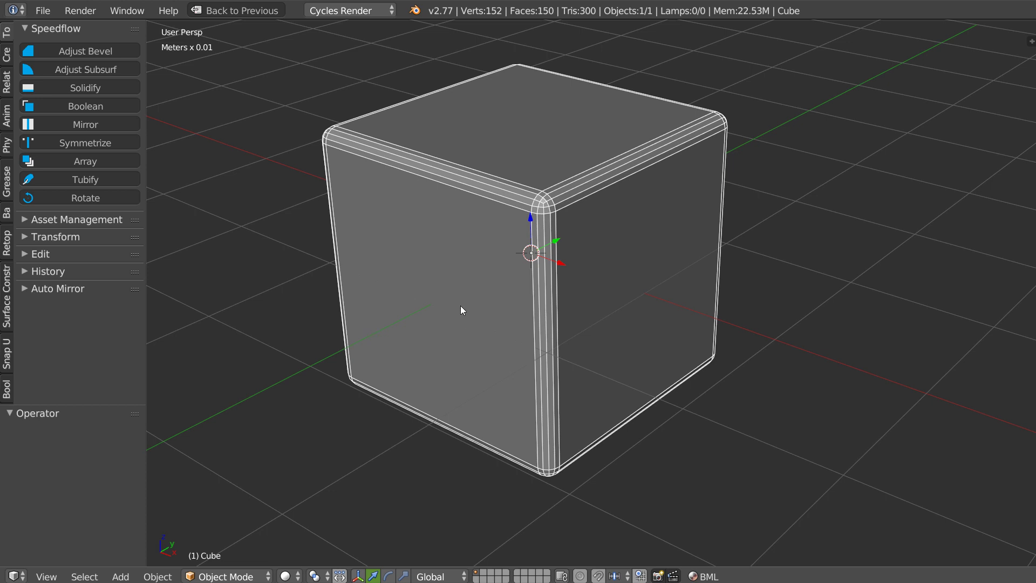
{"action": "middle_click_drag", "start_coordinate": [589, 348], "coordinate": [584, 343]}
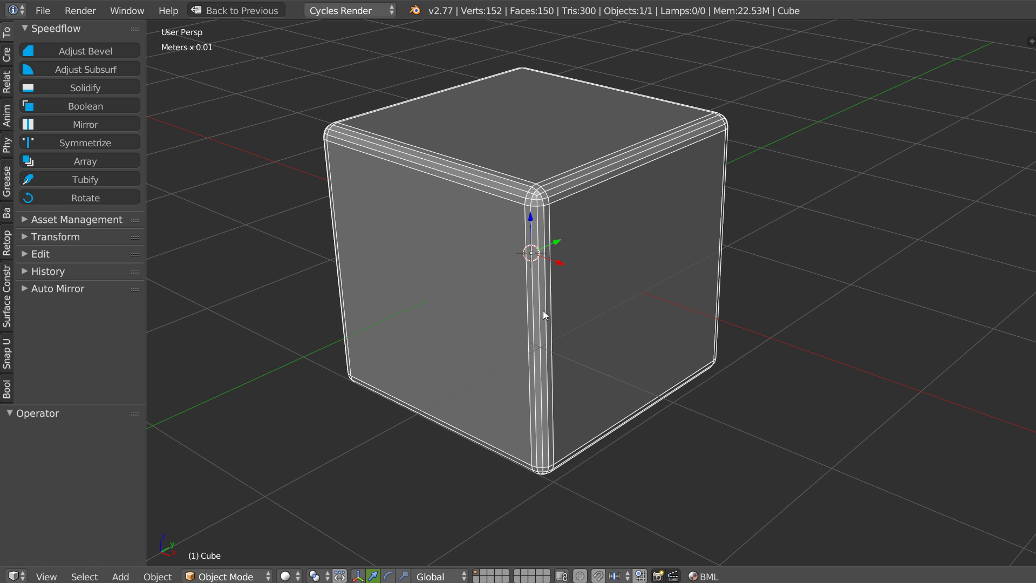
Step: Reopen Adjust Bevel, widen the bevel to 9 segments with a 0.5 profile, and confirm
{"action": "key", "text": "shift+space"}
{"action": "left_click", "coordinate": [669, 312]}
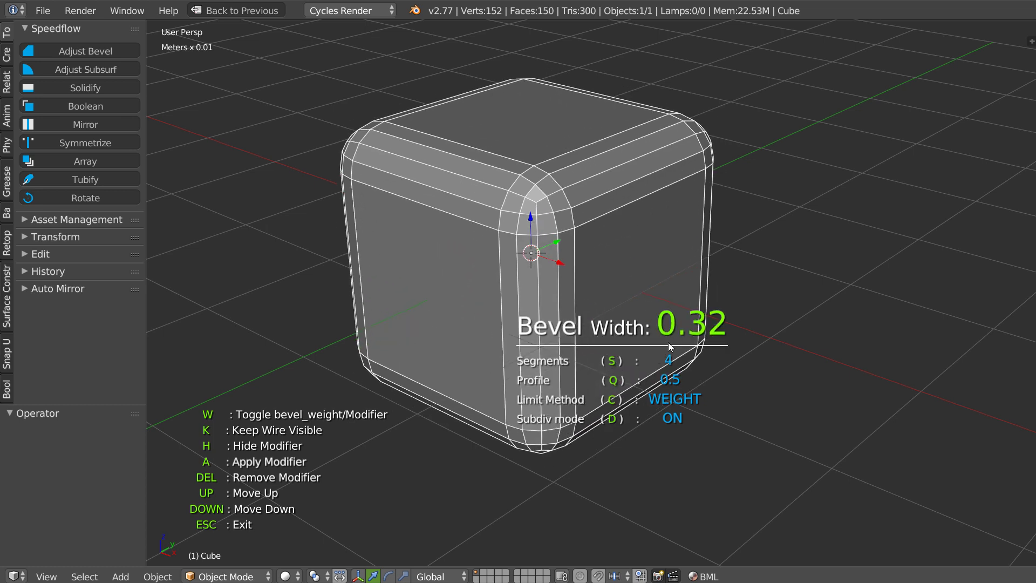
{"action": "key", "text": "s"}
{"action": "scroll", "coordinate": [672, 347], "scroll_direction": "up", "scroll_amount": 7}
{"action": "scroll", "coordinate": [669, 344], "scroll_direction": "up", "scroll_amount": 4}
{"action": "scroll", "coordinate": [669, 343], "scroll_direction": "down", "scroll_amount": 4}
{"action": "key", "text": "q"}
{"action": "scroll", "coordinate": [669, 343], "scroll_direction": "up", "scroll_amount": 5}
{"action": "scroll", "coordinate": [665, 348], "scroll_direction": "down", "scroll_amount": 9}
{"action": "scroll", "coordinate": [665, 347], "scroll_direction": "up", "scroll_amount": 5}
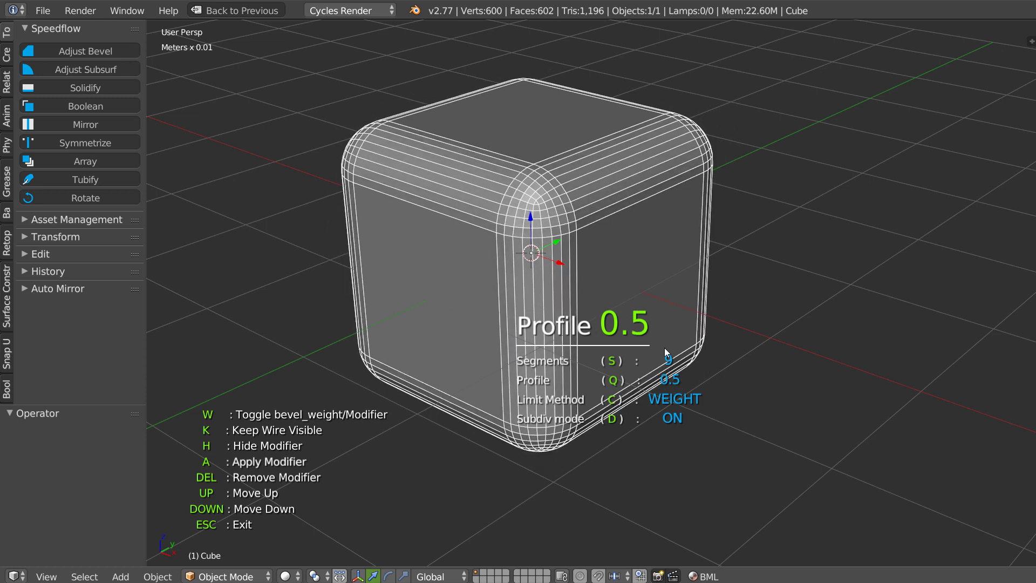
{"action": "left_click", "coordinate": [666, 342]}
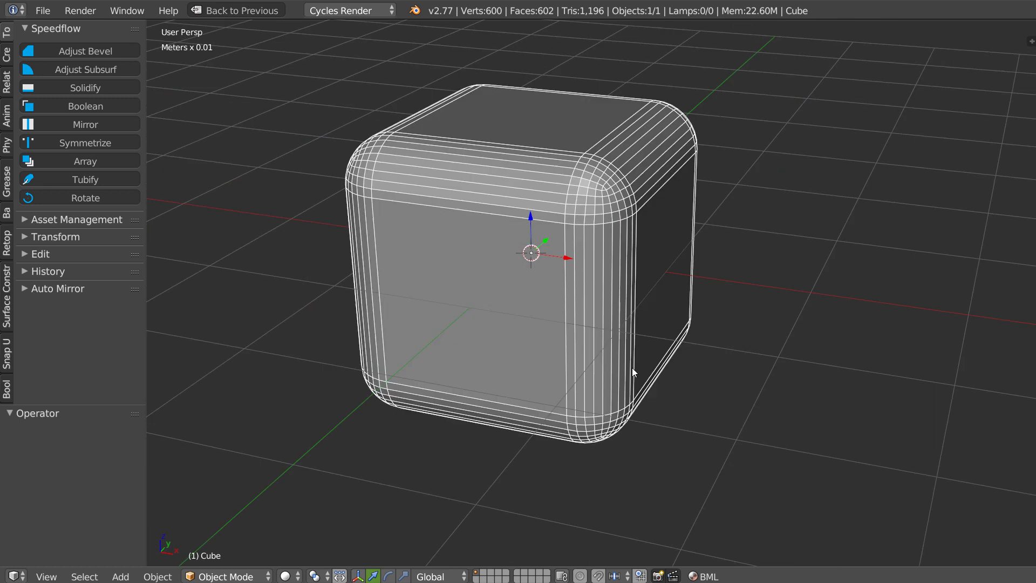